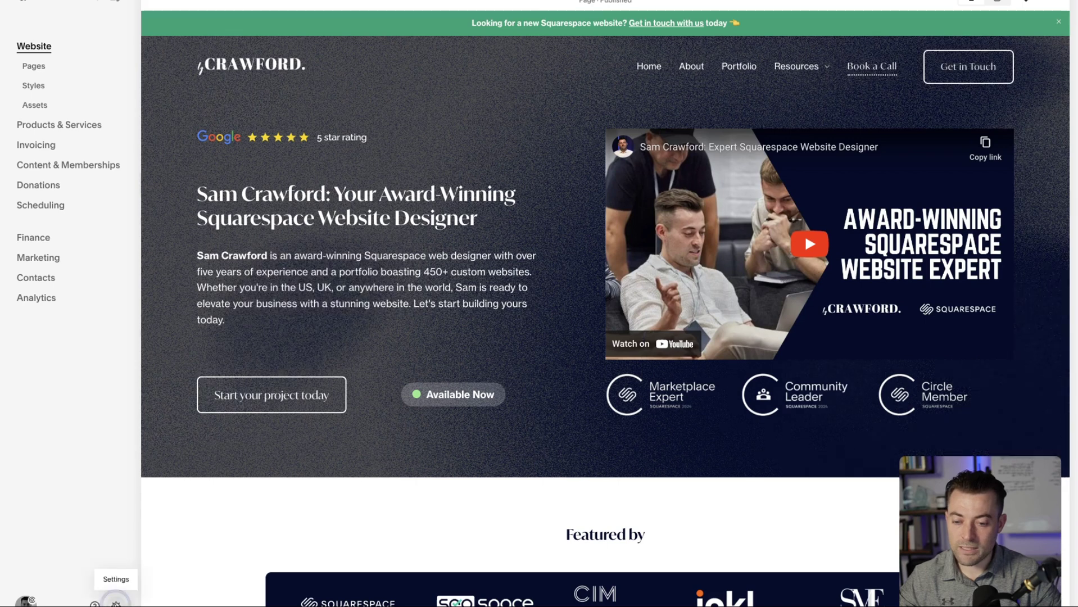
Go through Settings > Domains & Email > Domains and open the bycrawford.com domain
{"action": "left_click", "coordinate": [115, 603]}
{"action": "left_click", "coordinate": [32, 68]}
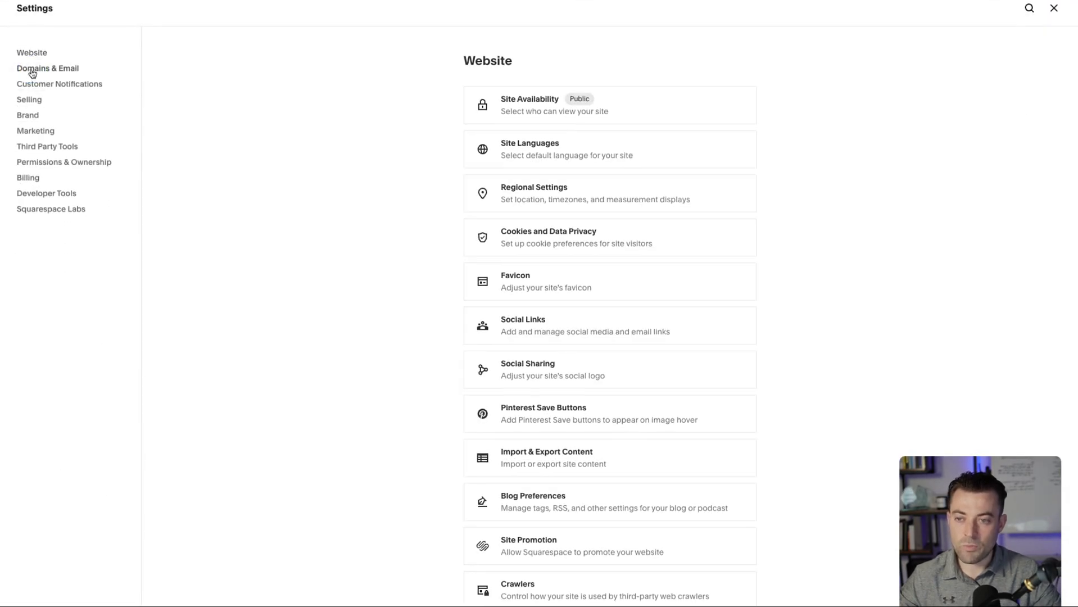
{"action": "left_click", "coordinate": [585, 117]}
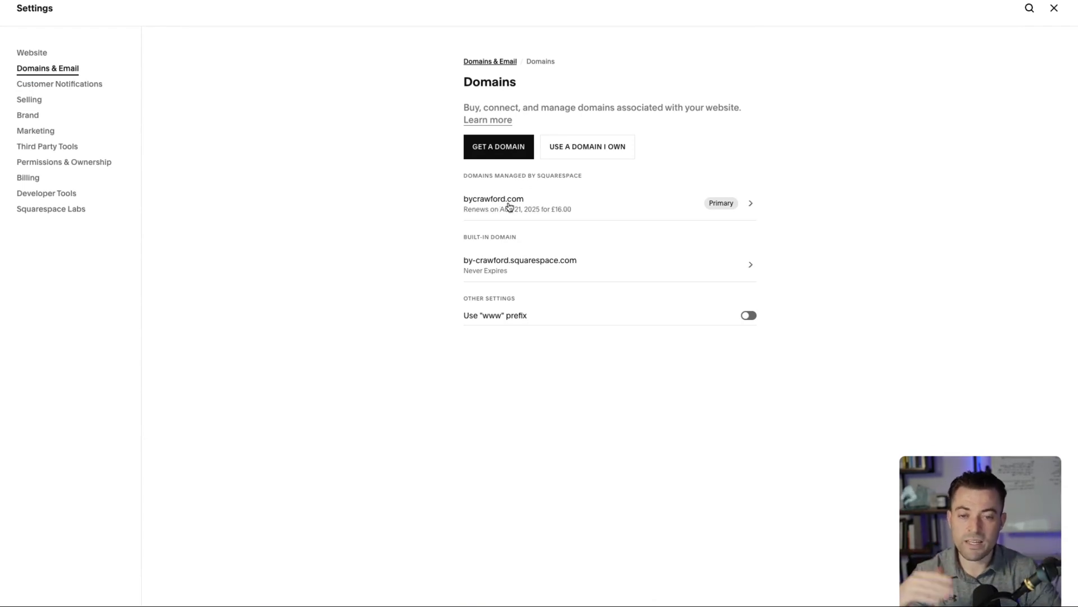
{"action": "left_click", "coordinate": [511, 207]}
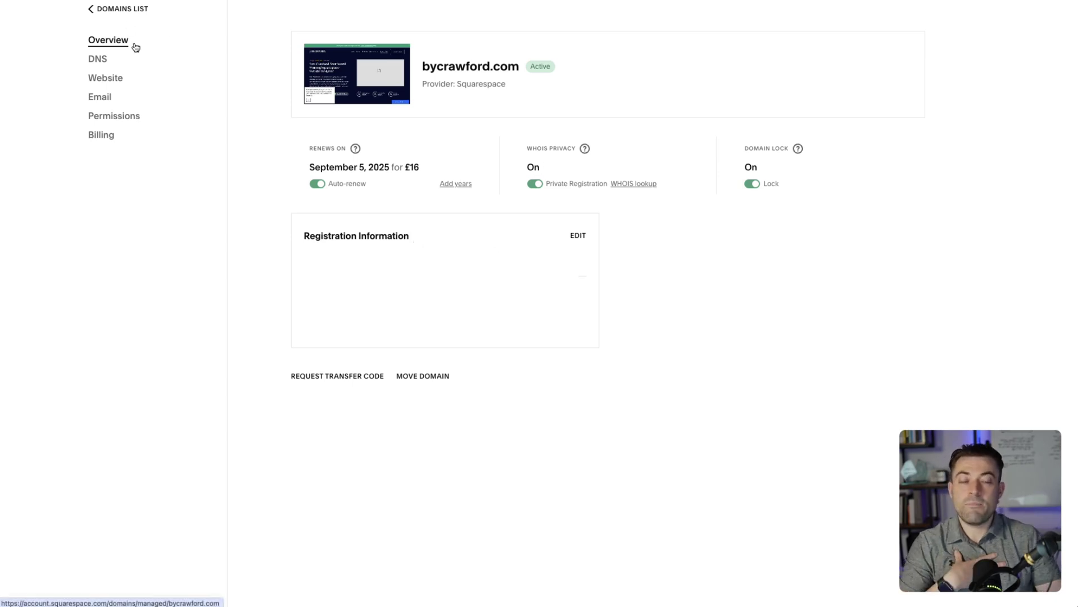
Open DNS Settings and review the Email Campaigns, Squarespace Defaults and Google Workspace records
{"action": "left_click", "coordinate": [107, 60]}
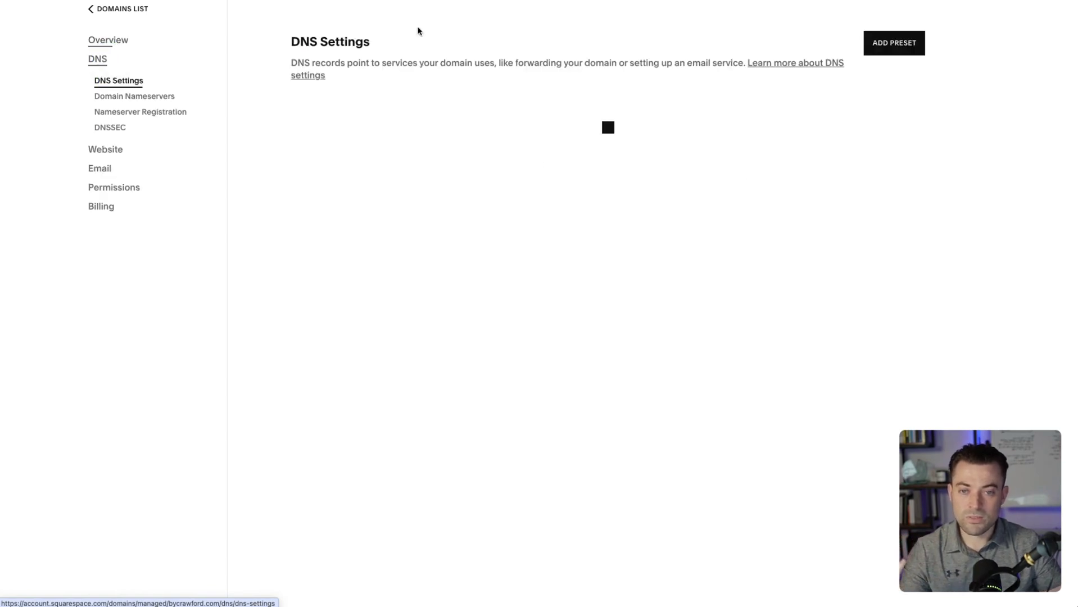
{"action": "scroll", "coordinate": [849, 315], "scroll_direction": "down", "scroll_amount": 4}
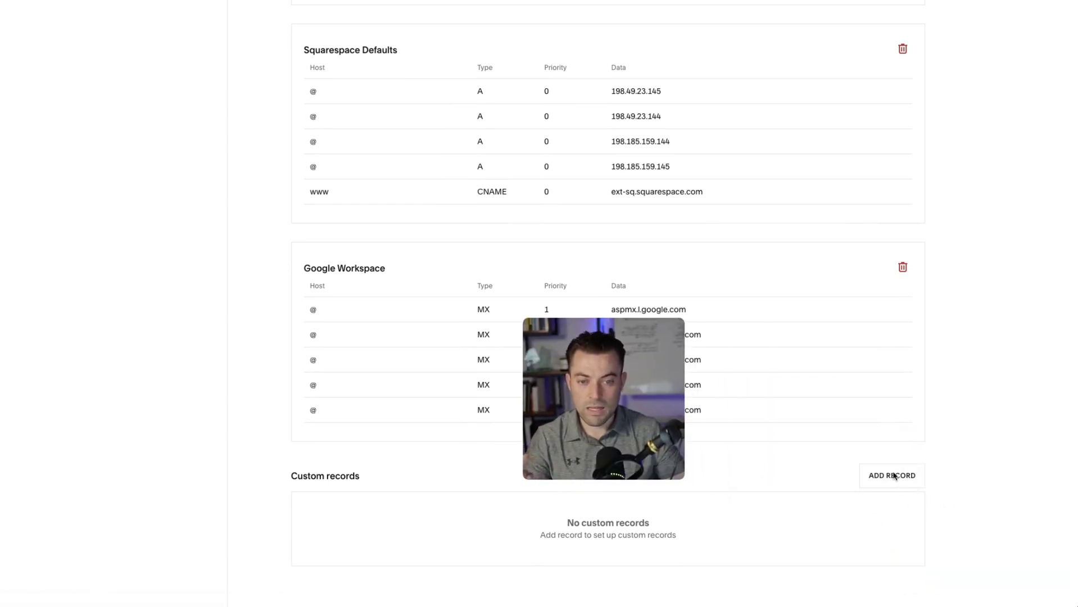
{"action": "left_click_drag", "start_coordinate": [585, 382], "coordinate": [948, 477]}
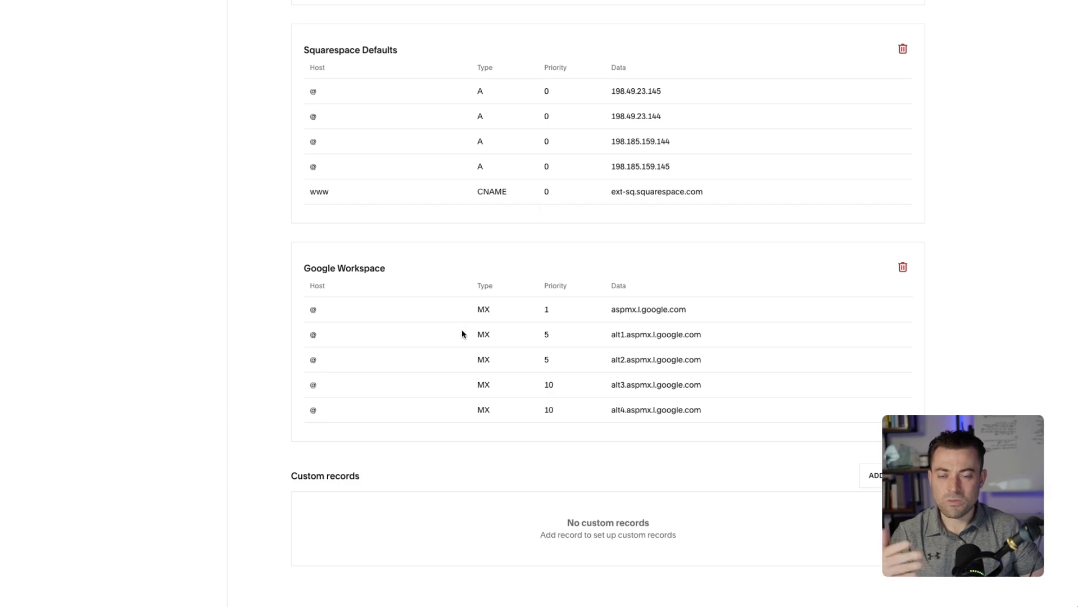
{"action": "scroll", "coordinate": [461, 330], "scroll_direction": "up", "scroll_amount": 3}
{"action": "scroll", "coordinate": [461, 334], "scroll_direction": "up", "scroll_amount": 1}
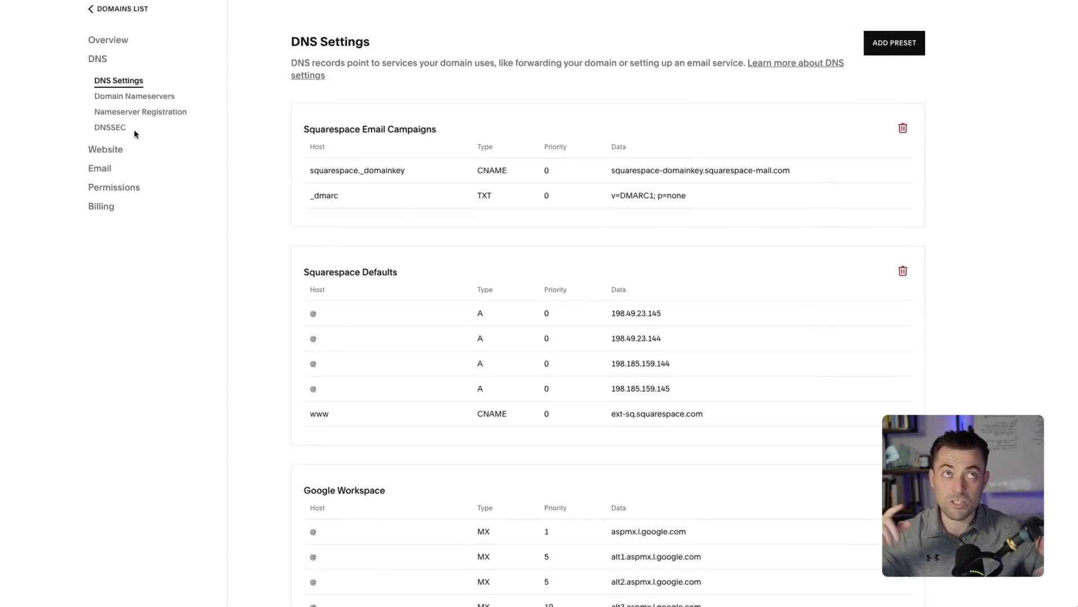
Go to the domain's Website page and start a new Domain Forwarding rule
{"action": "left_click", "coordinate": [107, 150]}
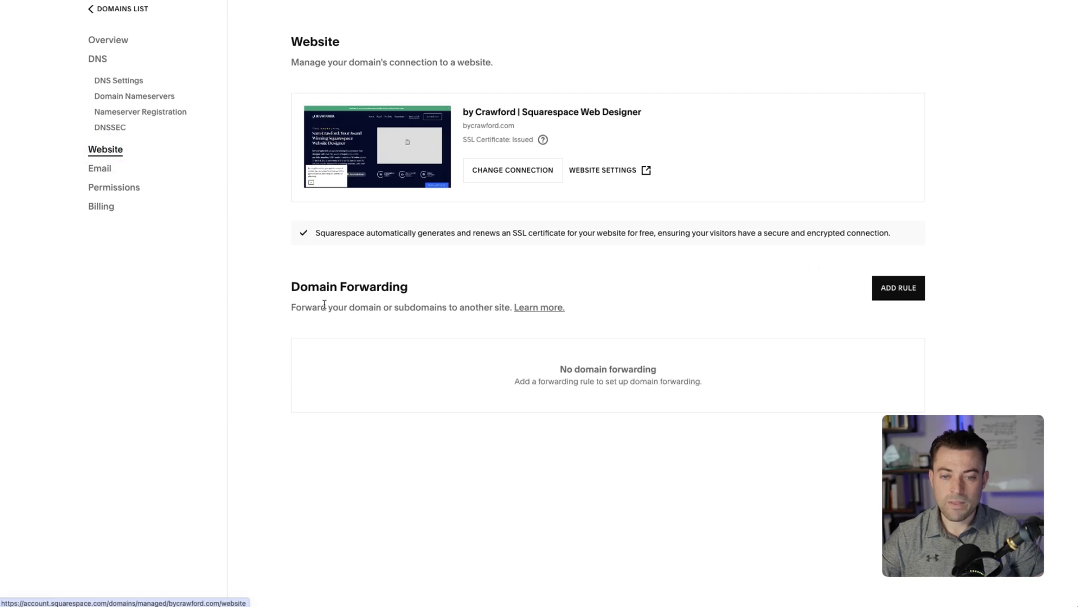
{"action": "left_click_drag", "start_coordinate": [284, 293], "coordinate": [690, 309]}
{"action": "left_click", "coordinate": [690, 309]}
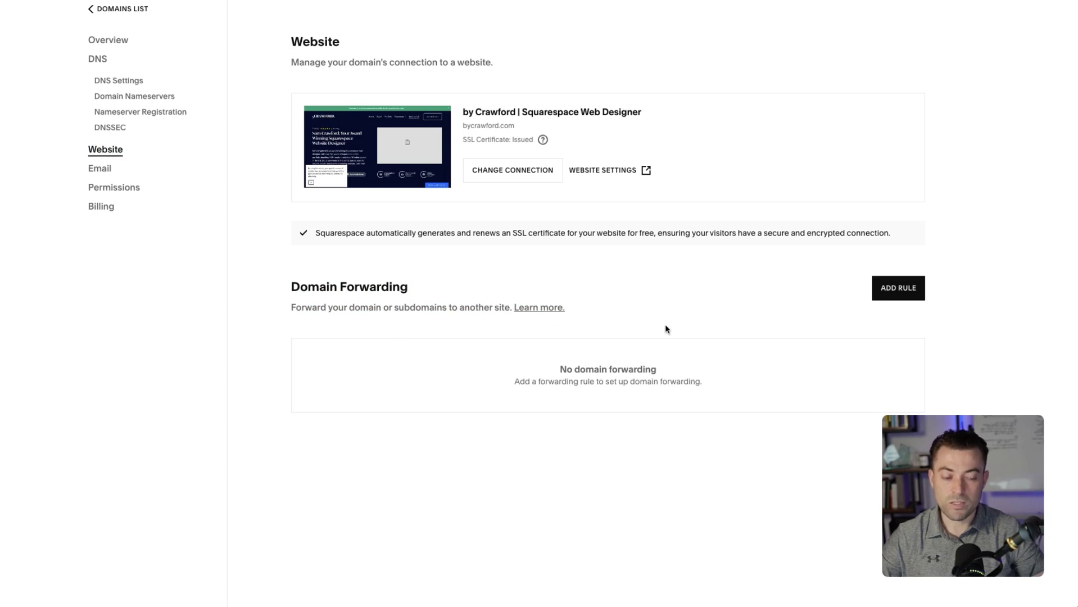
{"action": "left_click", "coordinate": [897, 289]}
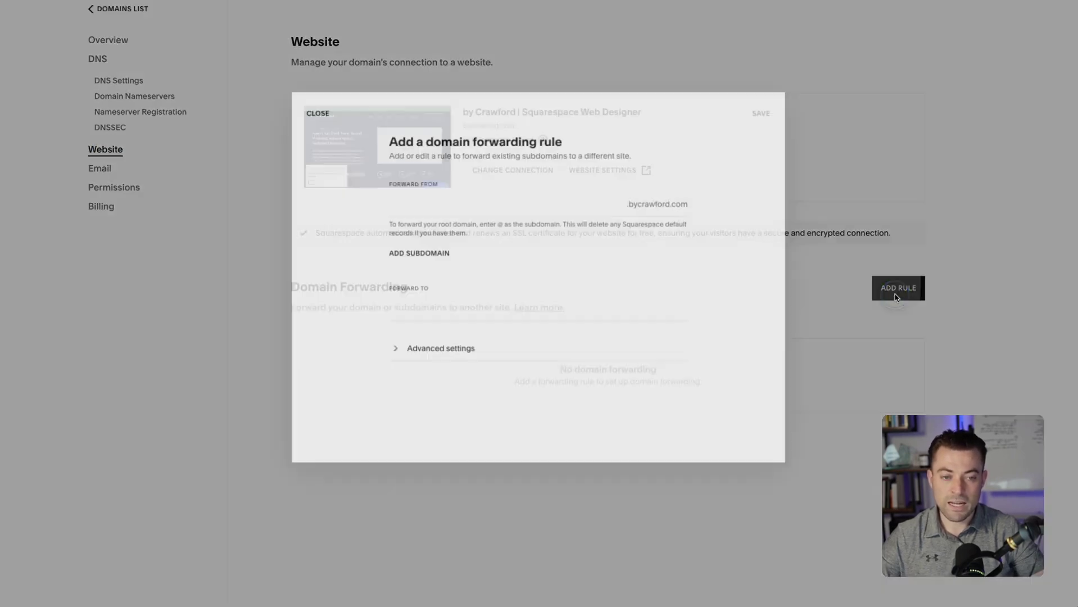
Enter 'test' as Forward From and google.com as Forward To, discarding an empty second subdomain
{"action": "left_click", "coordinate": [450, 200]}
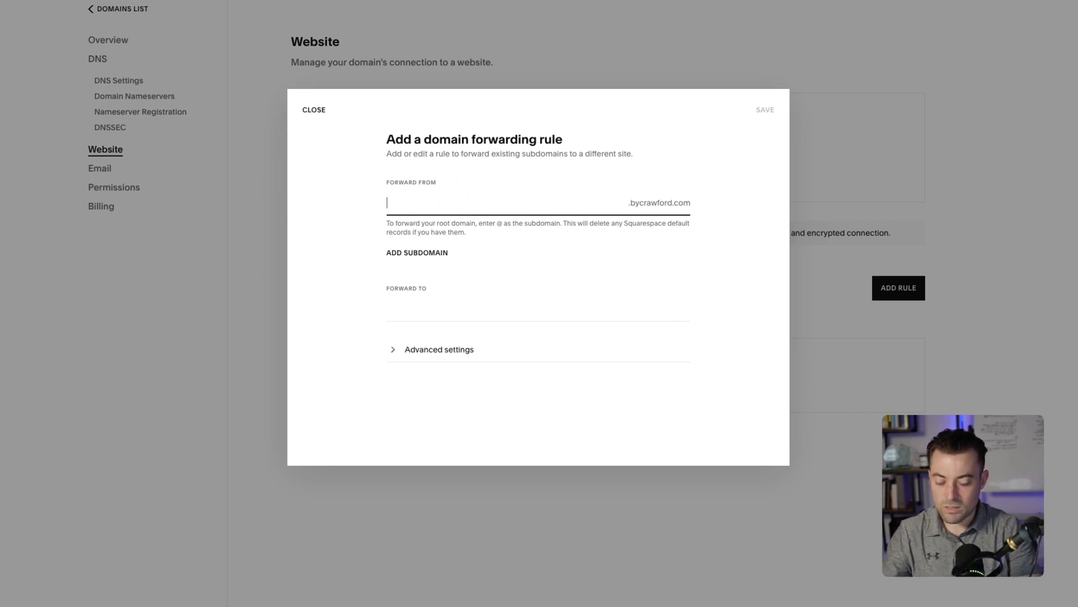
{"action": "type", "text": "test"}
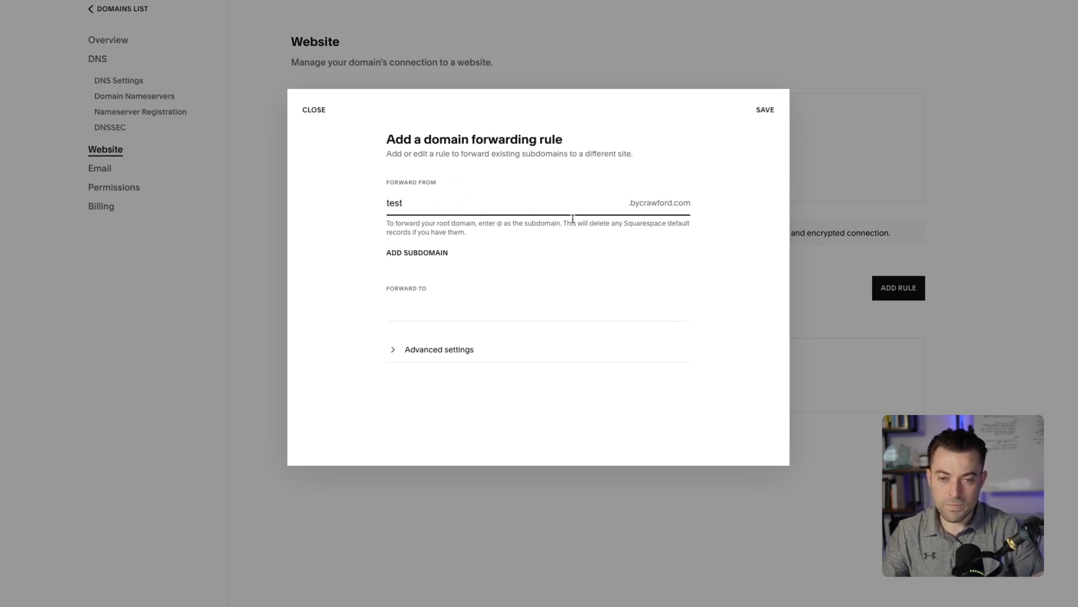
{"action": "left_click", "coordinate": [429, 256]}
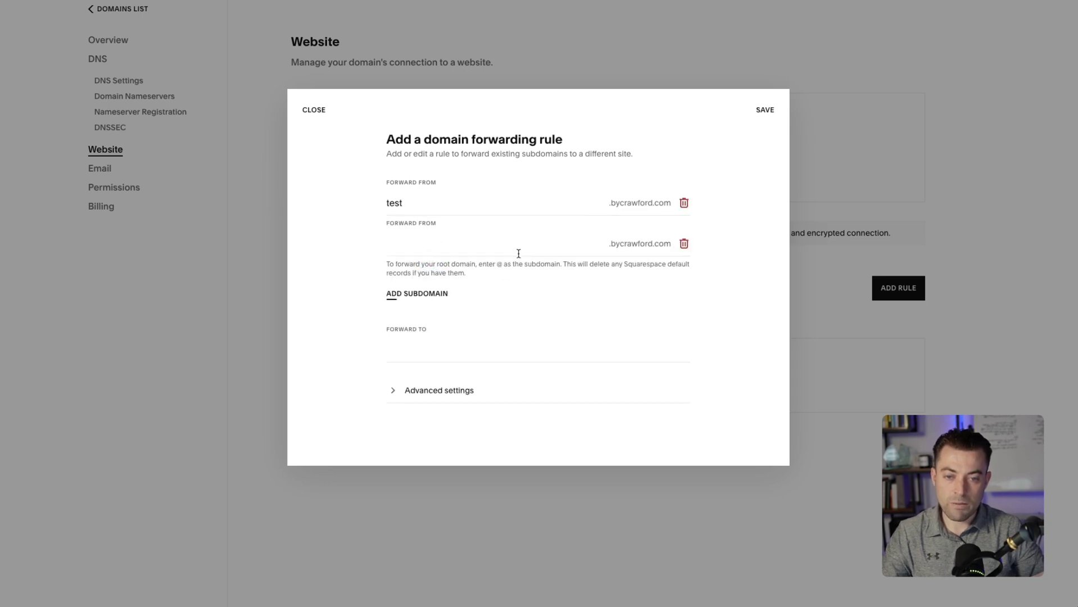
{"action": "left_click", "coordinate": [519, 252]}
{"action": "left_click", "coordinate": [450, 245]}
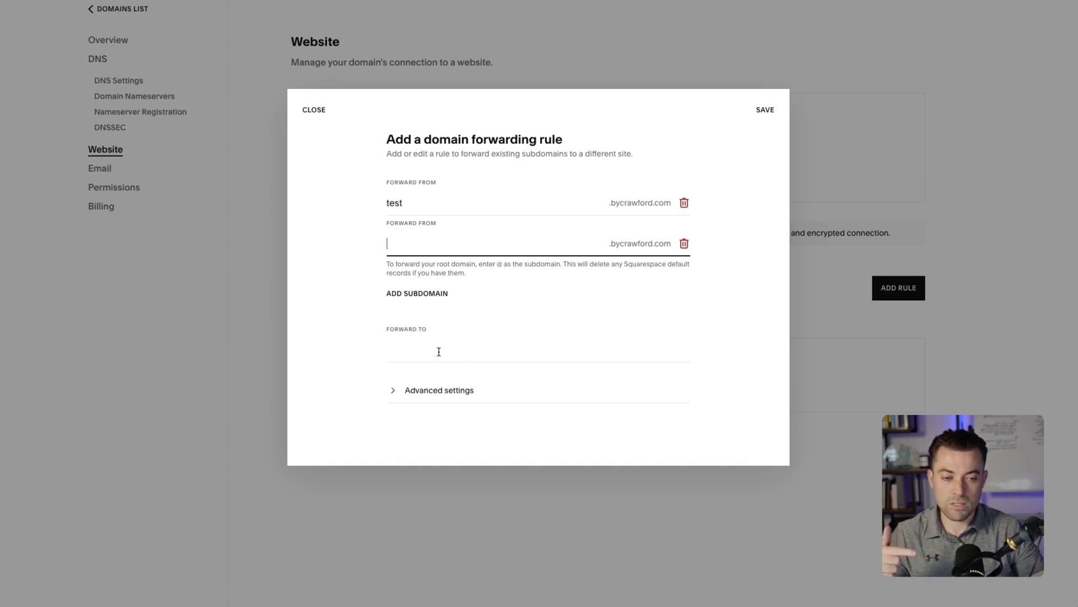
{"action": "left_click", "coordinate": [684, 244]}
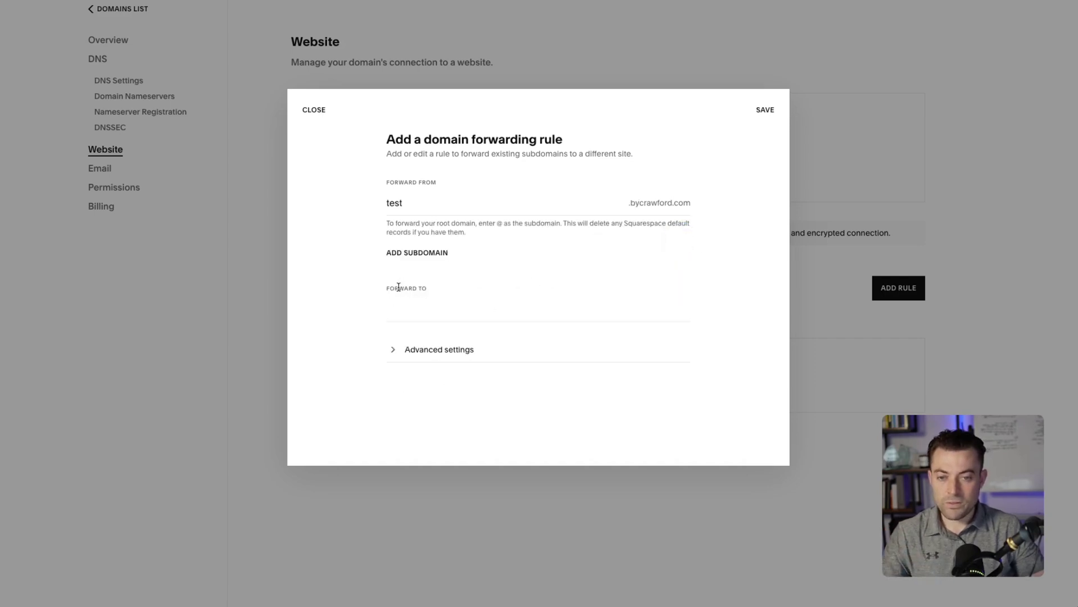
{"action": "double_click", "coordinate": [389, 202]}
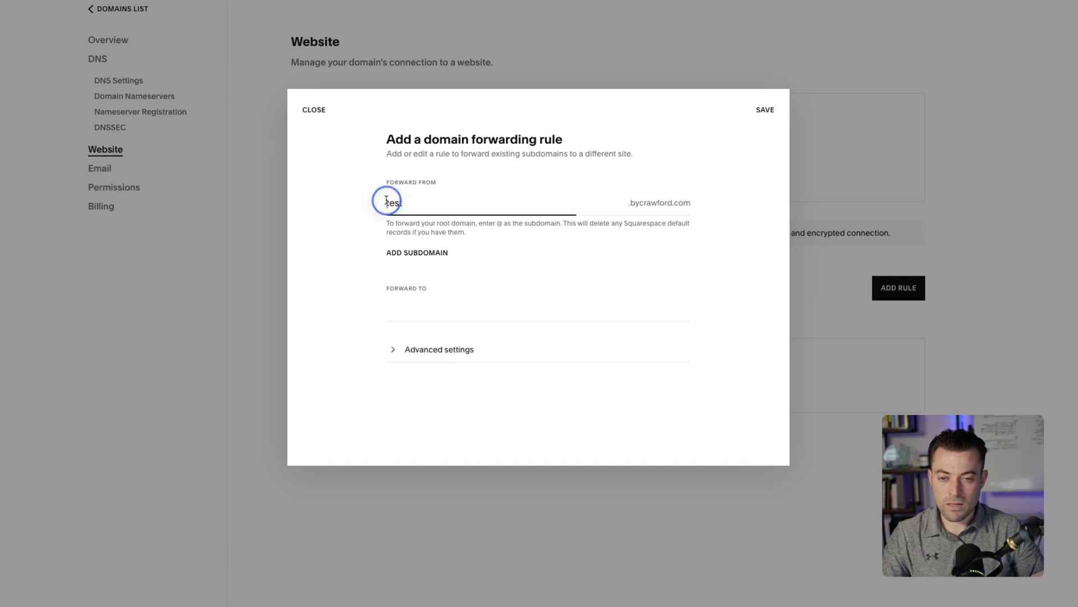
{"action": "left_click", "coordinate": [445, 218]}
{"action": "left_click", "coordinate": [430, 309]}
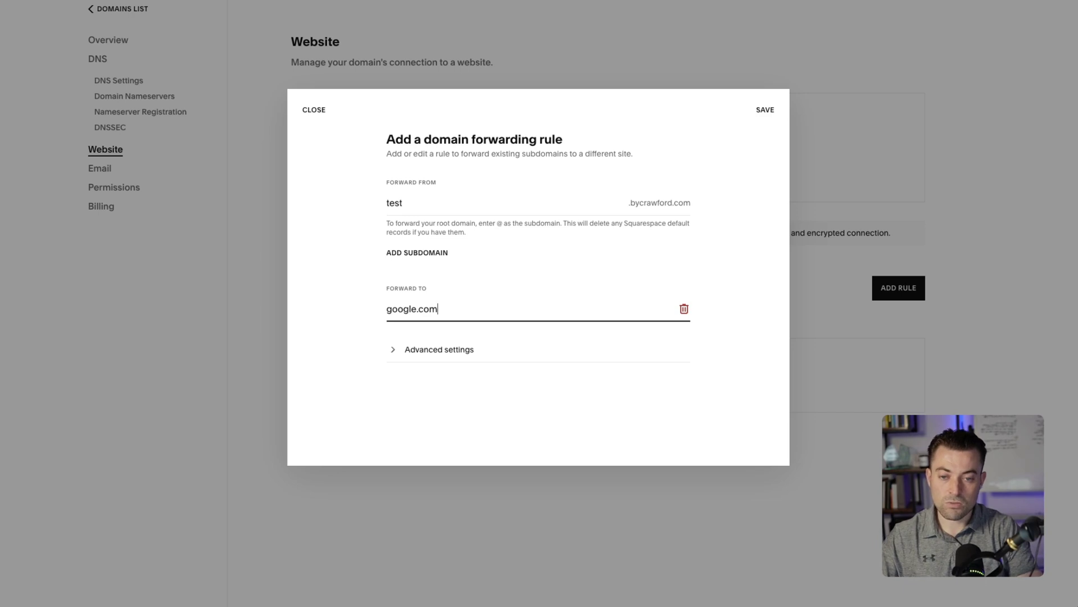
Review Advanced settings, keeping temporary redirect, SSL on and removed paths, then collapse them
{"action": "left_click", "coordinate": [407, 354]}
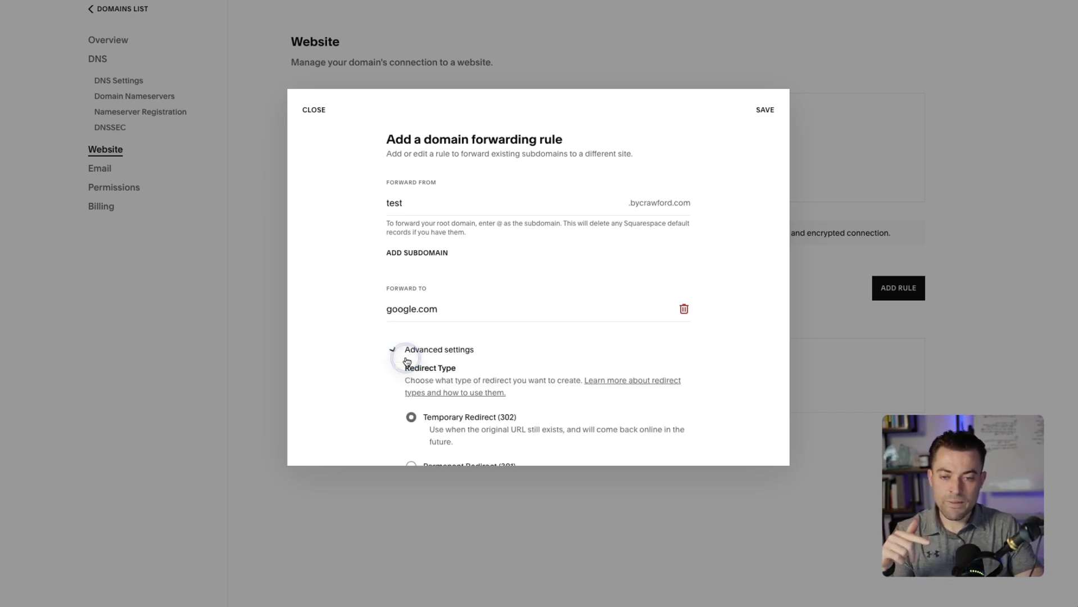
{"action": "scroll", "coordinate": [456, 281], "scroll_direction": "down", "scroll_amount": 5}
{"action": "scroll", "coordinate": [455, 272], "scroll_direction": "up", "scroll_amount": 1}
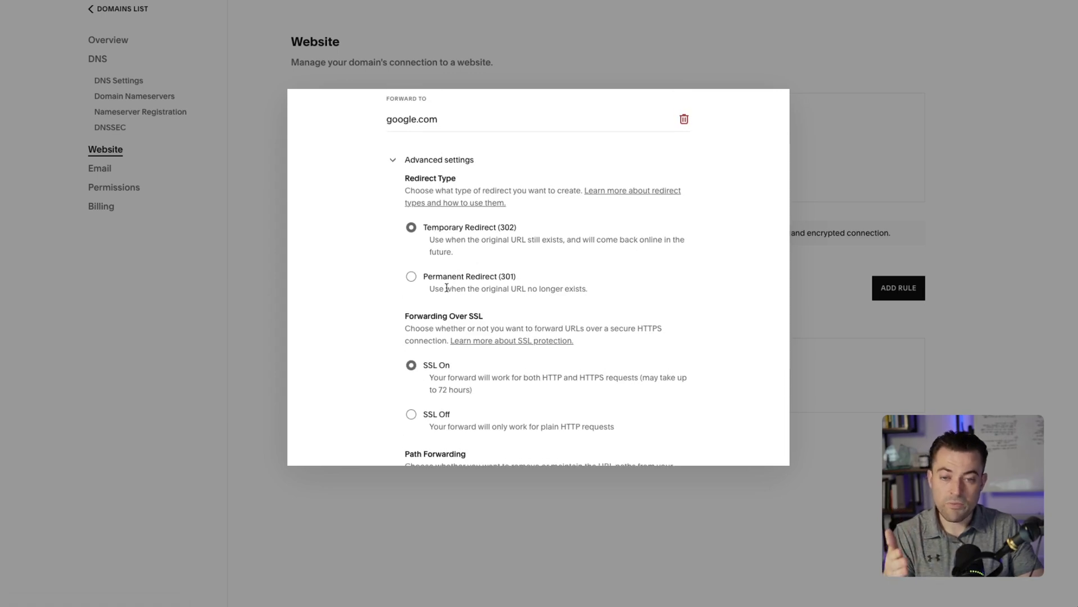
{"action": "scroll", "coordinate": [446, 288], "scroll_direction": "down", "scroll_amount": 3}
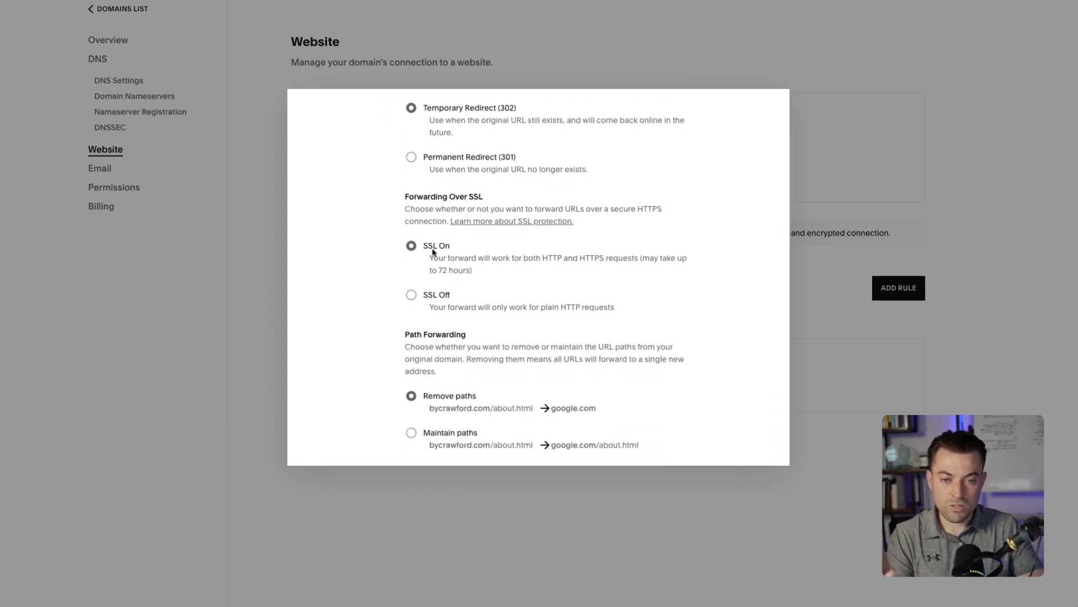
{"action": "scroll", "coordinate": [432, 254], "scroll_direction": "down", "scroll_amount": 1}
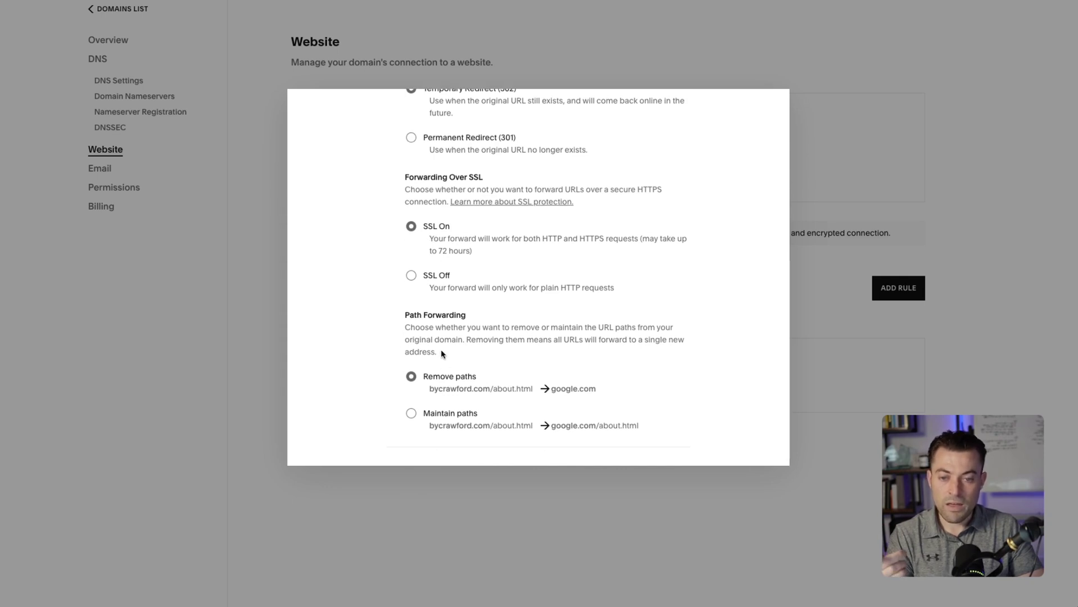
{"action": "left_click_drag", "start_coordinate": [409, 331], "coordinate": [440, 357]}
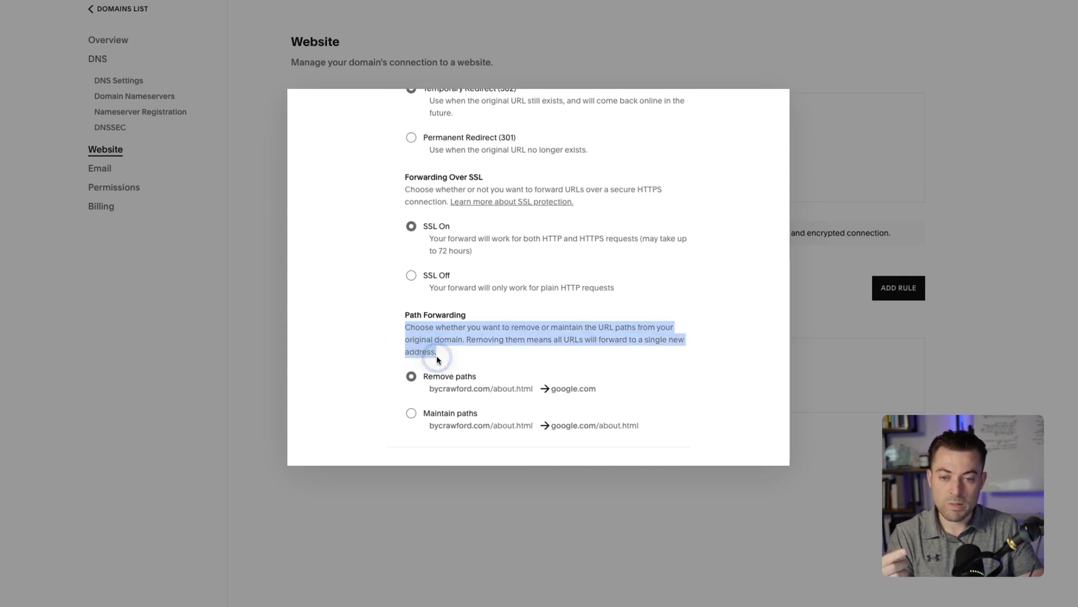
{"action": "left_click", "coordinate": [438, 345]}
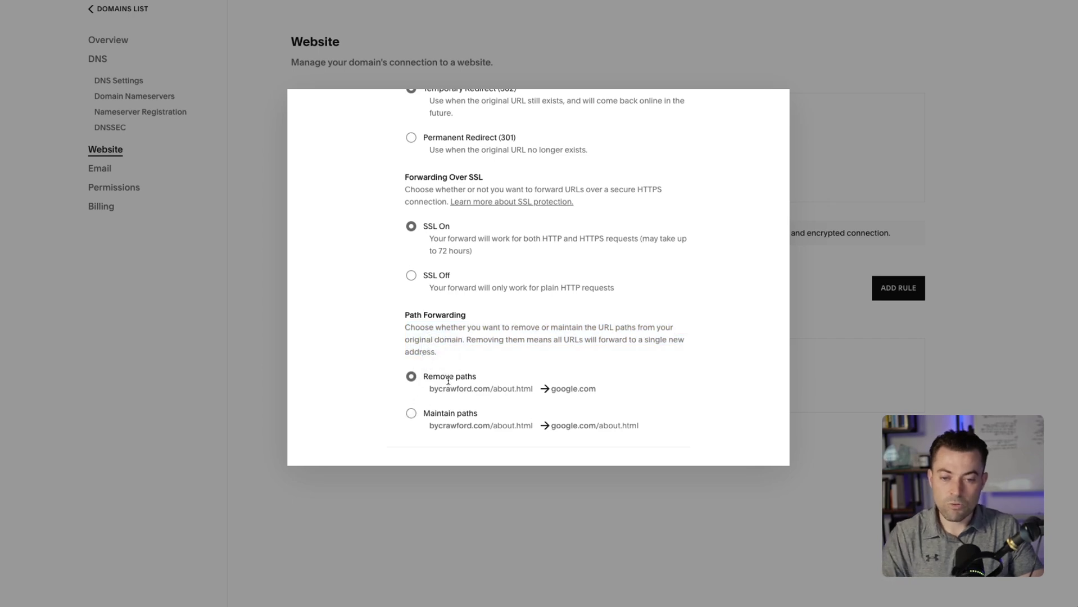
{"action": "scroll", "coordinate": [457, 335], "scroll_direction": "up", "scroll_amount": 5}
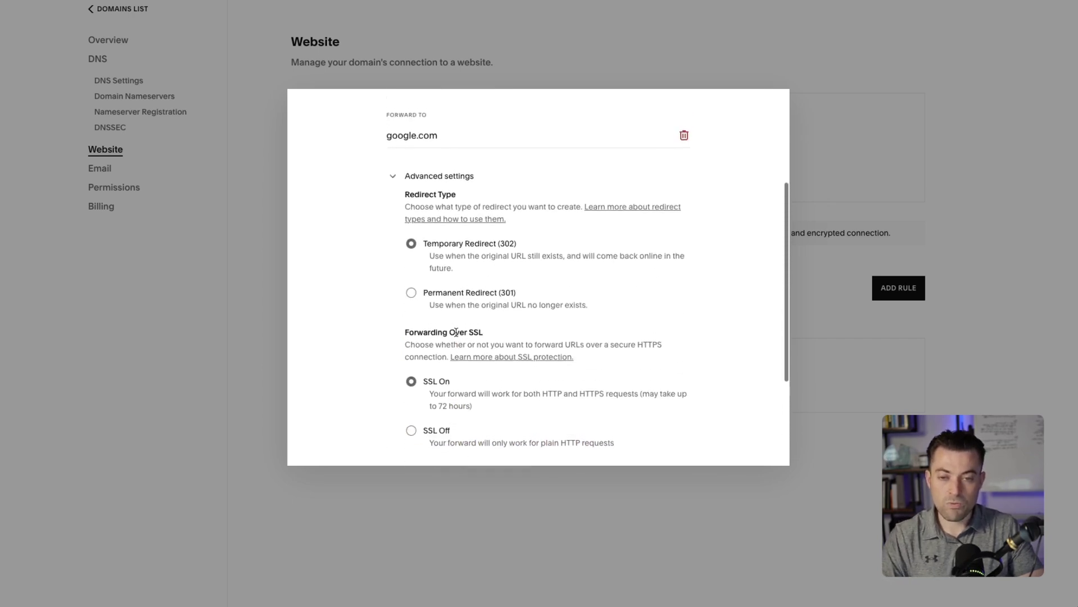
{"action": "left_click", "coordinate": [394, 270]}
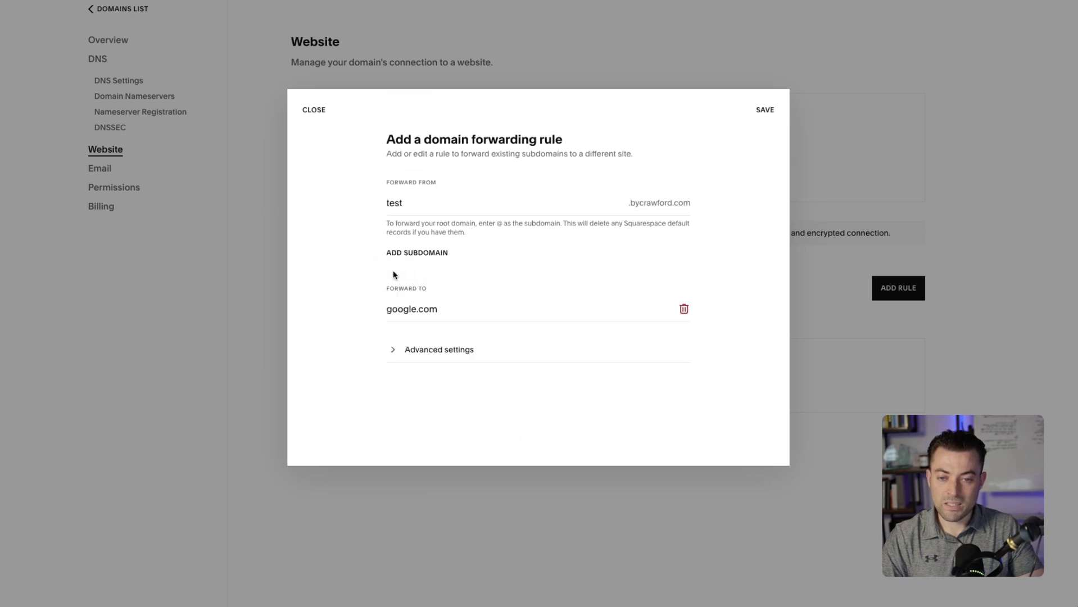
Recheck the advanced options, collapse them, and save the test-to-google.com rule
{"action": "left_click", "coordinate": [395, 354]}
{"action": "scroll", "coordinate": [394, 355], "scroll_direction": "down", "scroll_amount": 5}
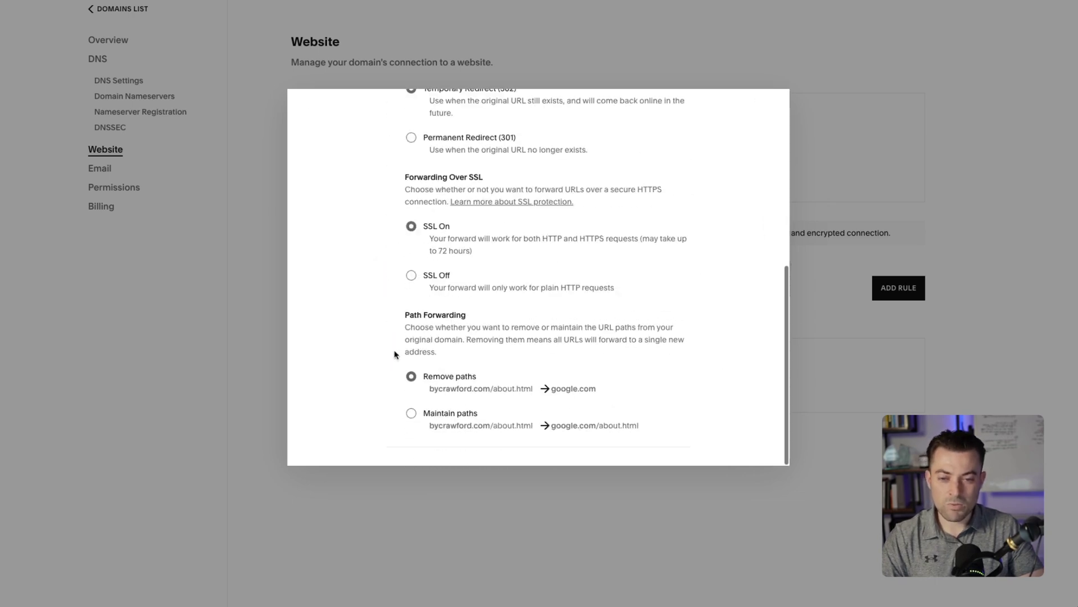
{"action": "scroll", "coordinate": [450, 325], "scroll_direction": "up", "scroll_amount": 5}
{"action": "left_click", "coordinate": [394, 353]}
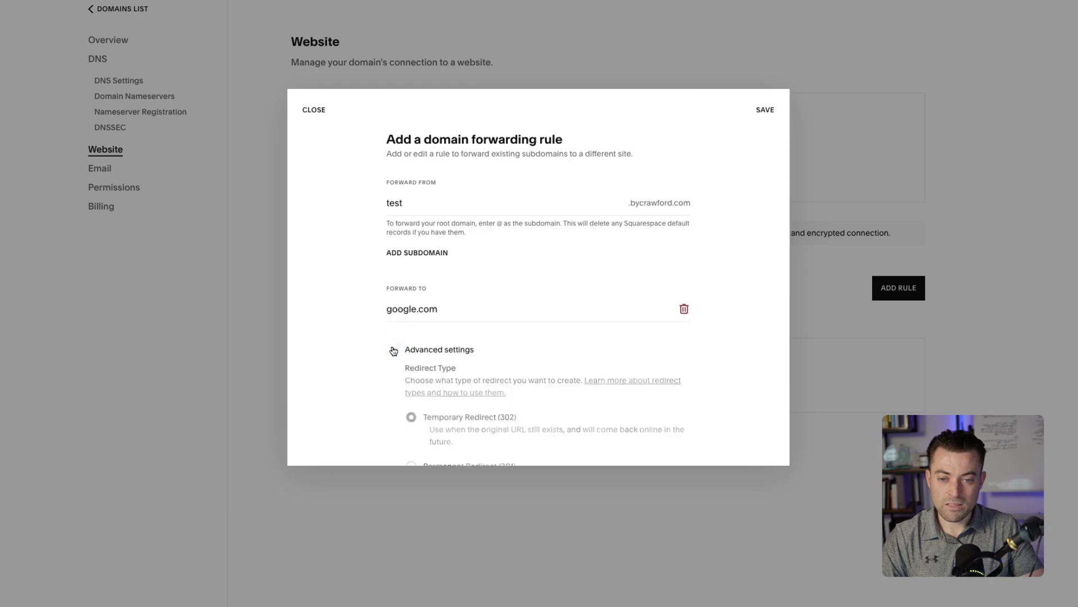
{"action": "left_click", "coordinate": [763, 110]}
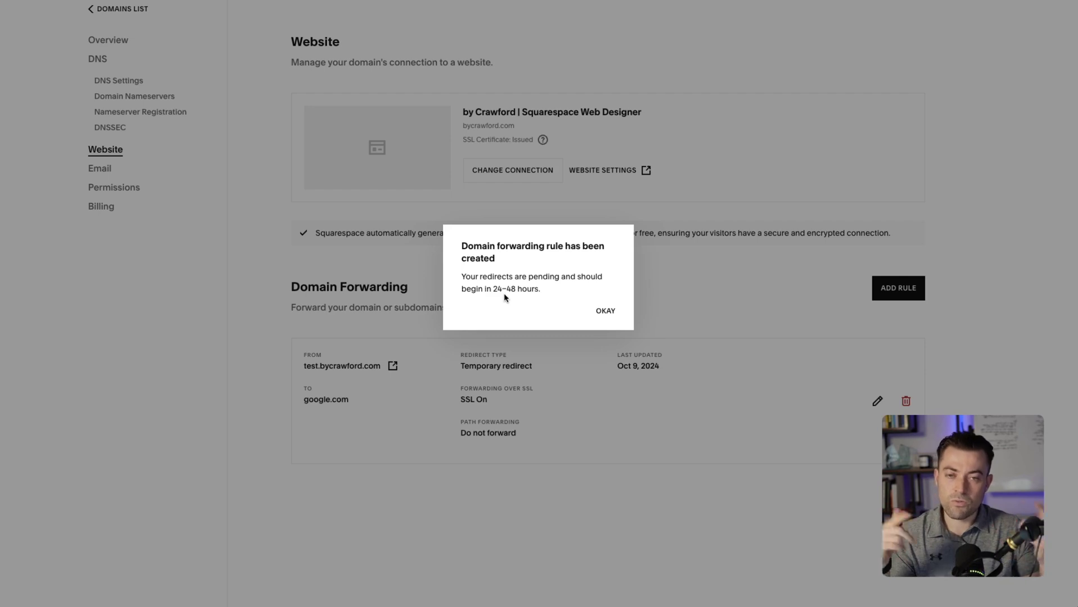
Dismiss the confirmation and open test.bycrawford.com, proceeding past the certificate warning to reach Google
{"action": "left_click", "coordinate": [605, 311]}
{"action": "left_click", "coordinate": [393, 366]}
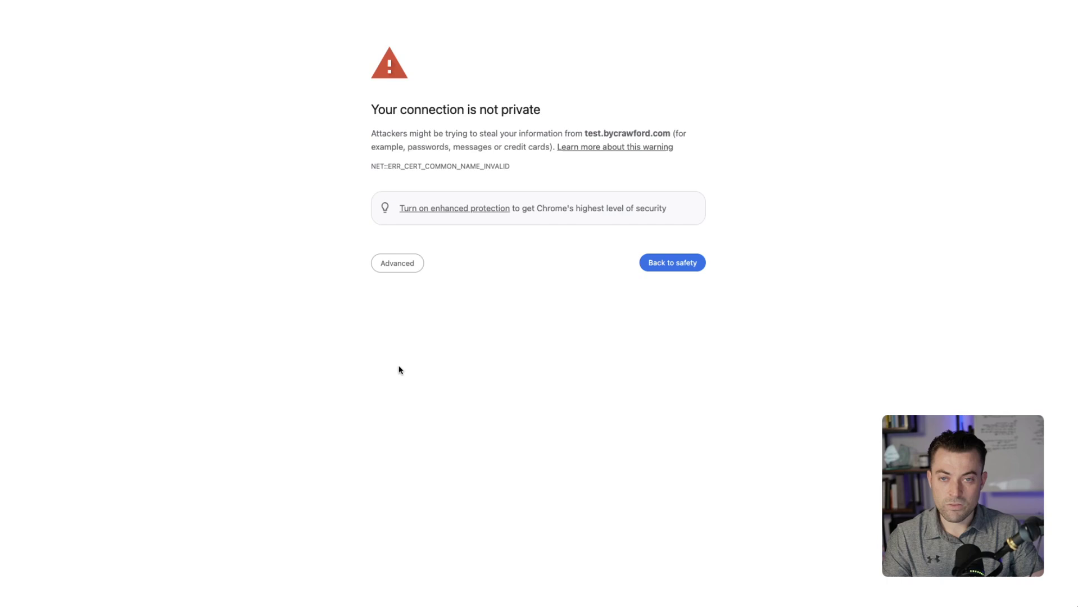
{"action": "left_click", "coordinate": [406, 274]}
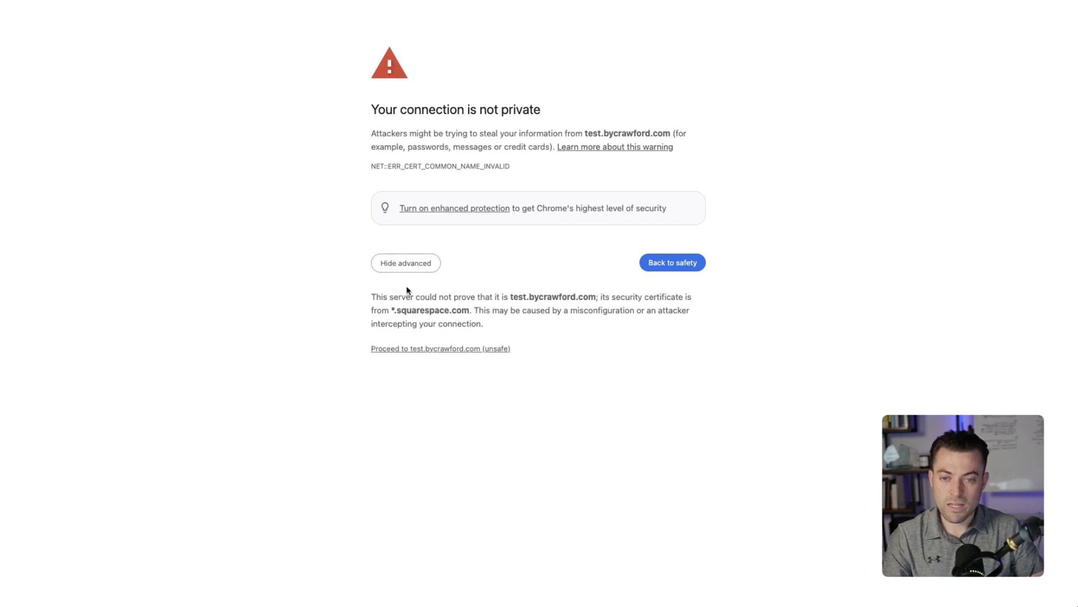
{"action": "left_click", "coordinate": [457, 349]}
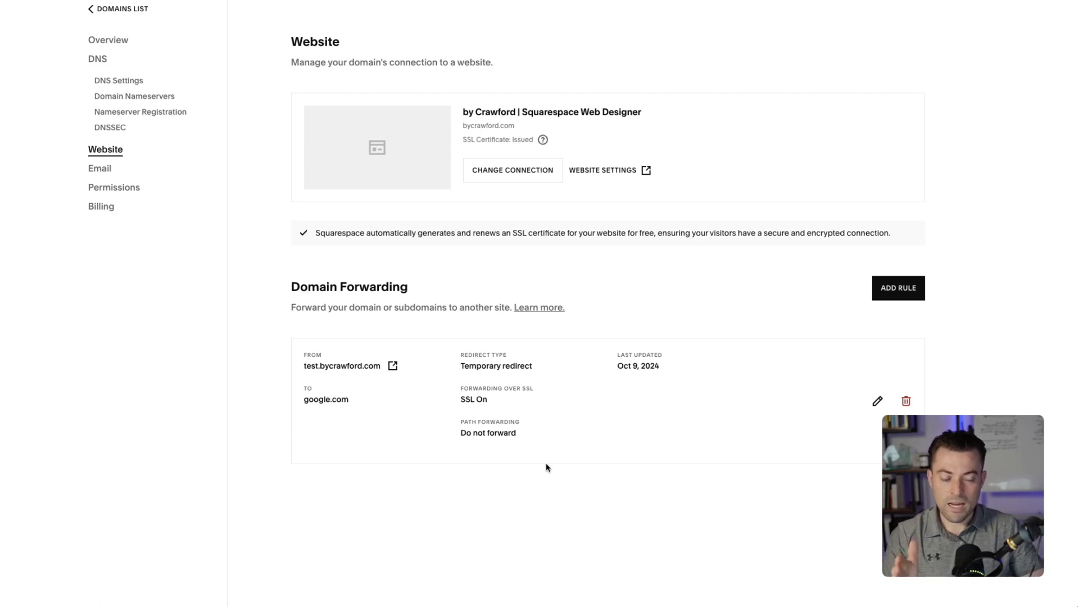
Create and save a rule forwarding test-2 to bing.com
{"action": "left_click", "coordinate": [916, 296]}
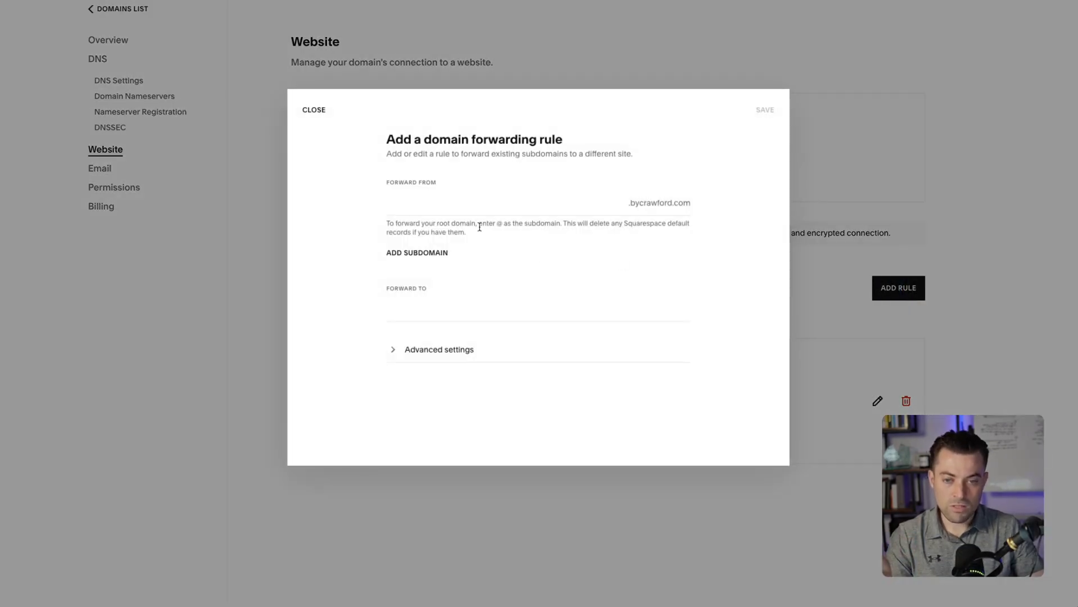
{"action": "left_click", "coordinate": [468, 206]}
{"action": "type", "text": "test"}
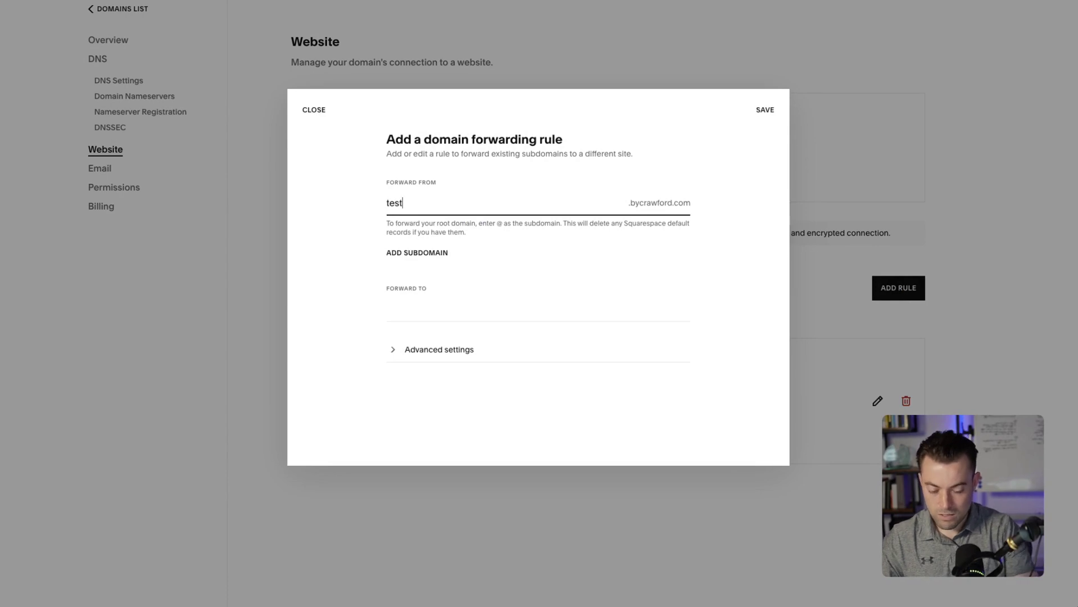
{"action": "type", "text": "-2"}
{"action": "left_click", "coordinate": [427, 306]}
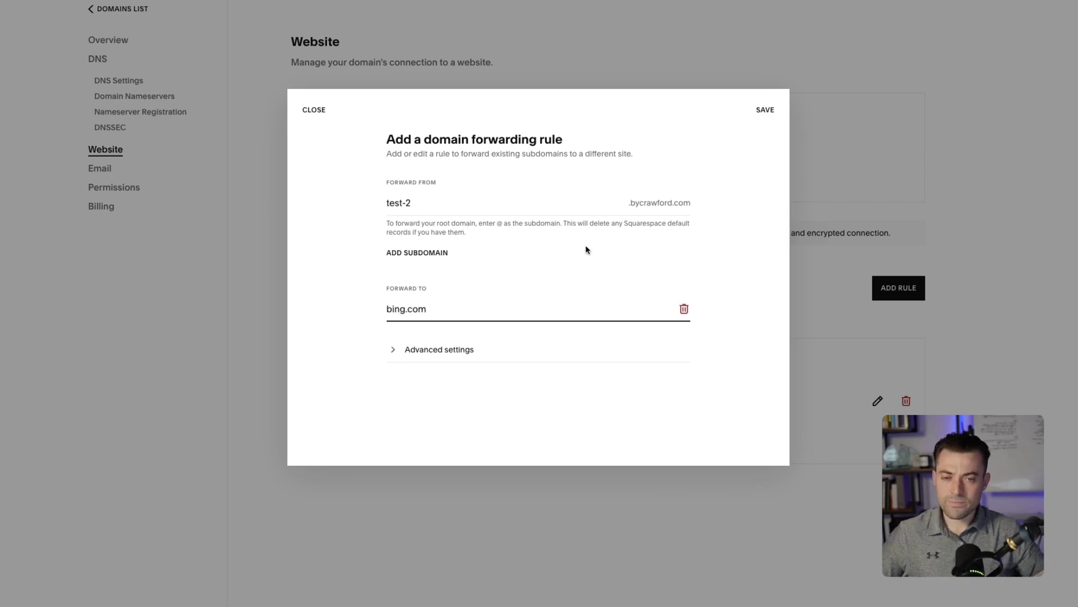
{"action": "left_click", "coordinate": [763, 109]}
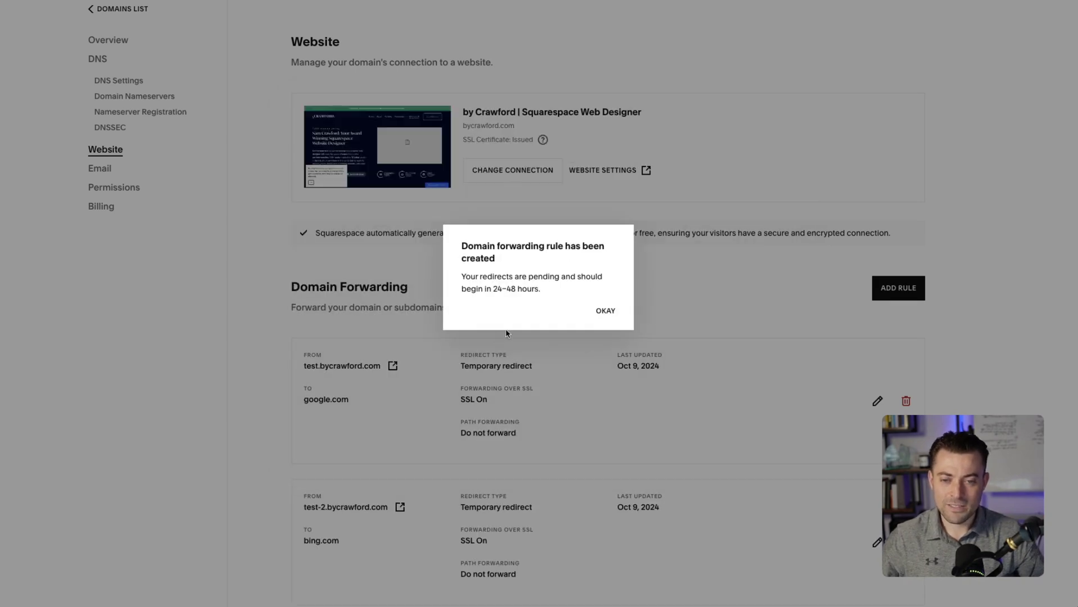
Dismiss the confirmation and open test-2.bycrawford.com to test the new rule
{"action": "left_click", "coordinate": [606, 311]}
{"action": "scroll", "coordinate": [393, 473], "scroll_direction": "down", "scroll_amount": 1}
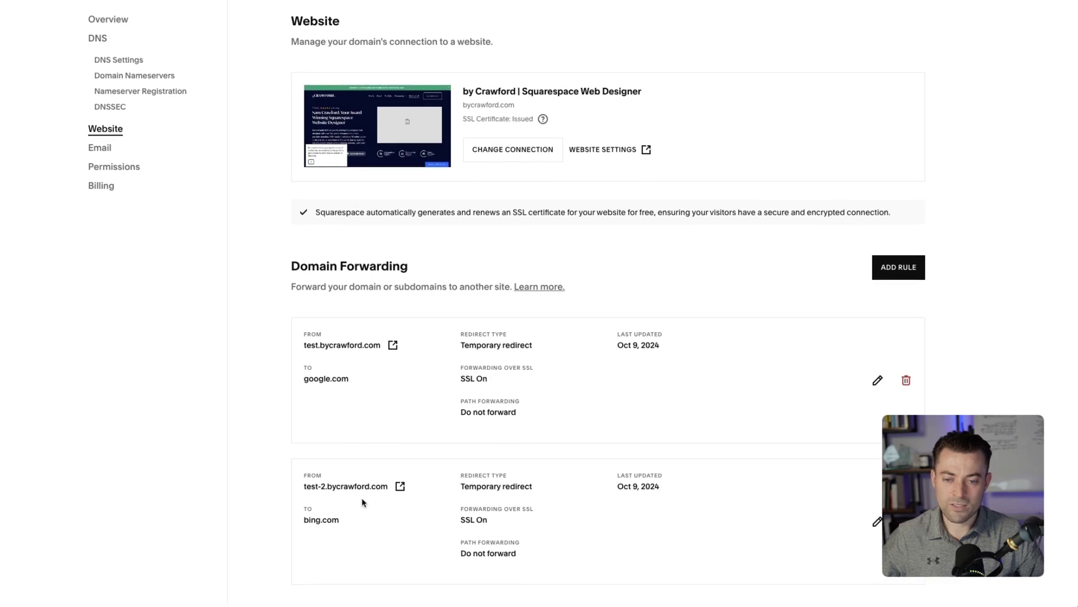
{"action": "left_click", "coordinate": [400, 486]}
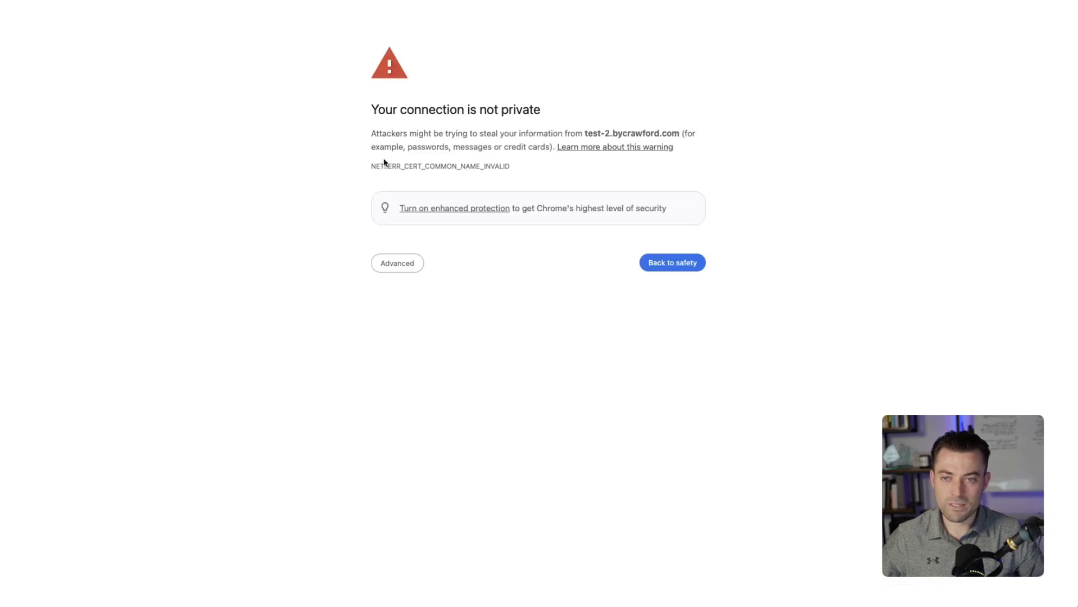
Continue past the test-2.bycrawford.com certificate warning and accept Bing's cookie prompt
{"action": "left_click", "coordinate": [418, 274]}
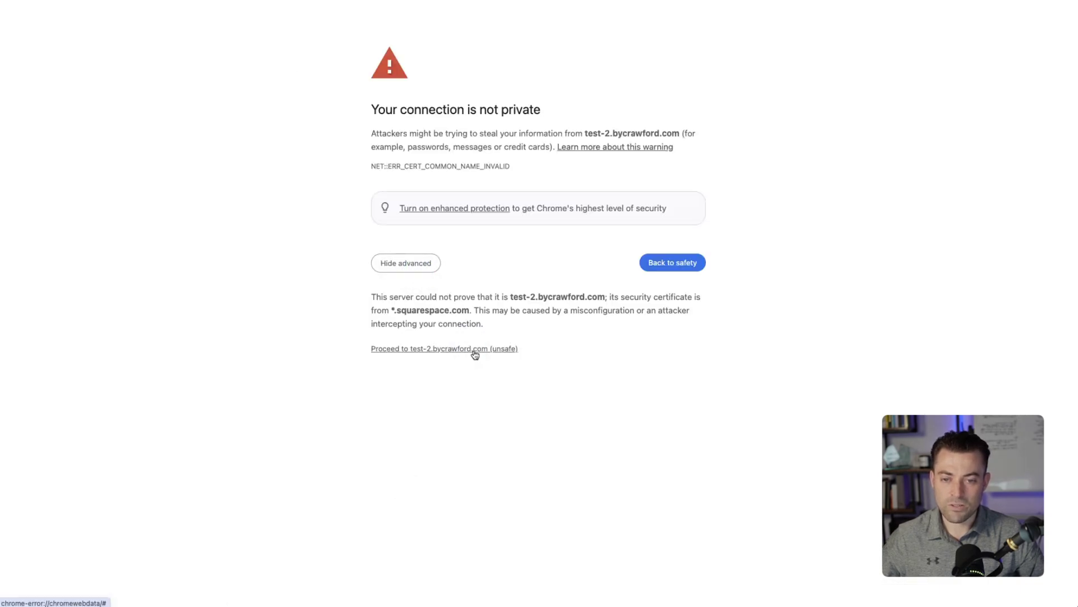
{"action": "key", "text": "super+t"}
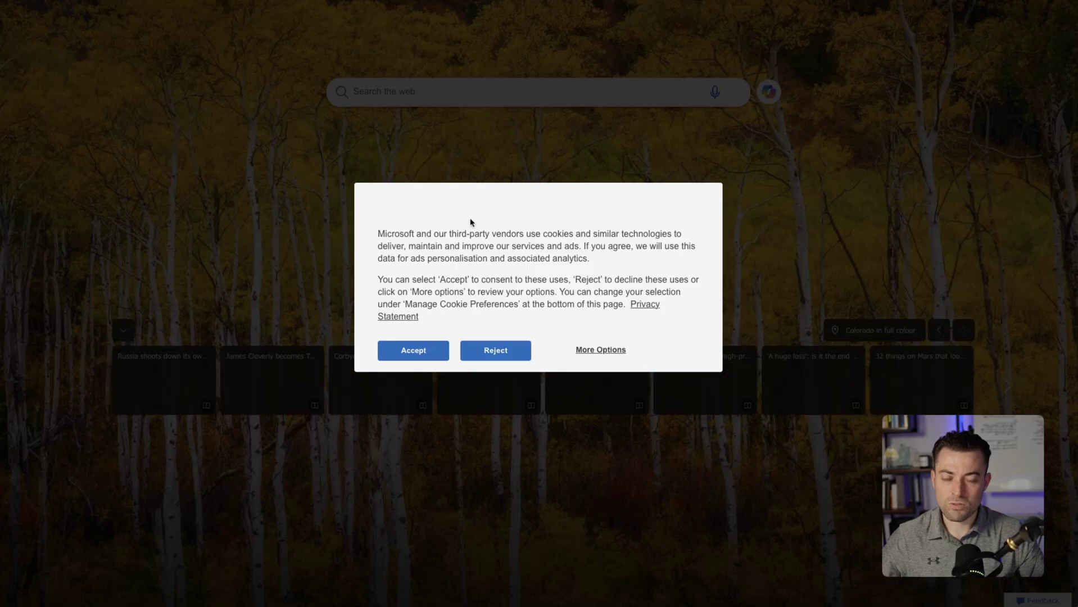
{"action": "left_click", "coordinate": [424, 353]}
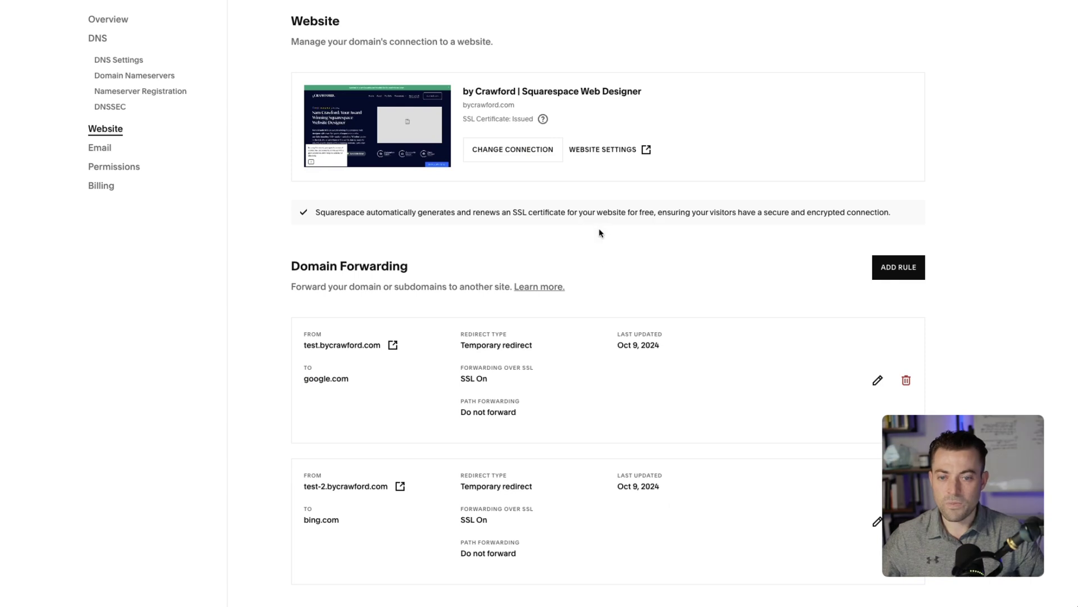
Delete the test rule with its trash icon and the test-2 rule from its edit panel, confirming each
{"action": "left_click", "coordinate": [910, 387]}
{"action": "left_click", "coordinate": [597, 307]}
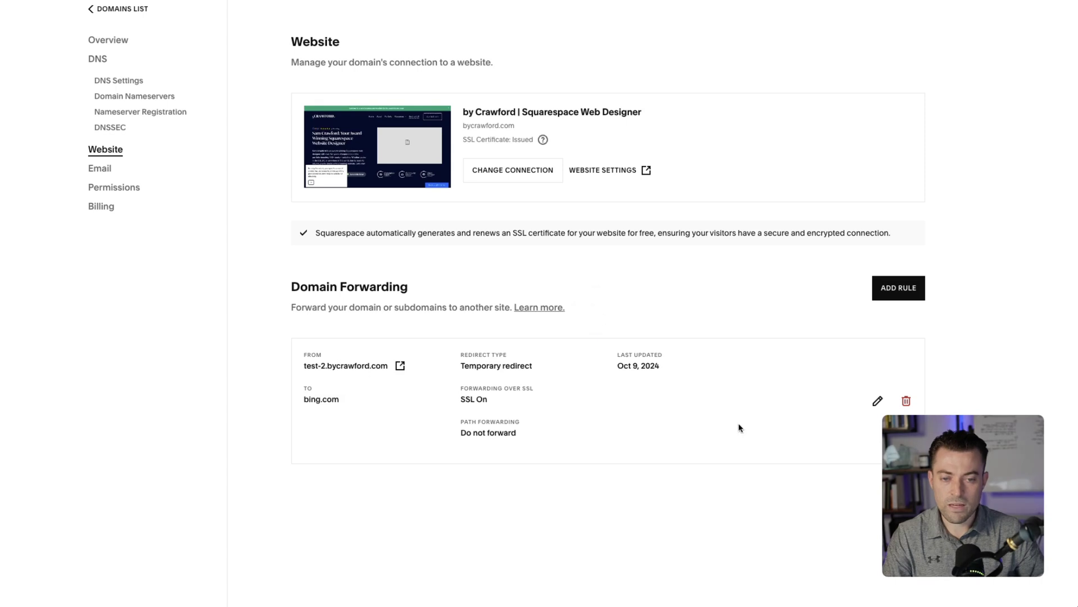
{"action": "left_click", "coordinate": [878, 401]}
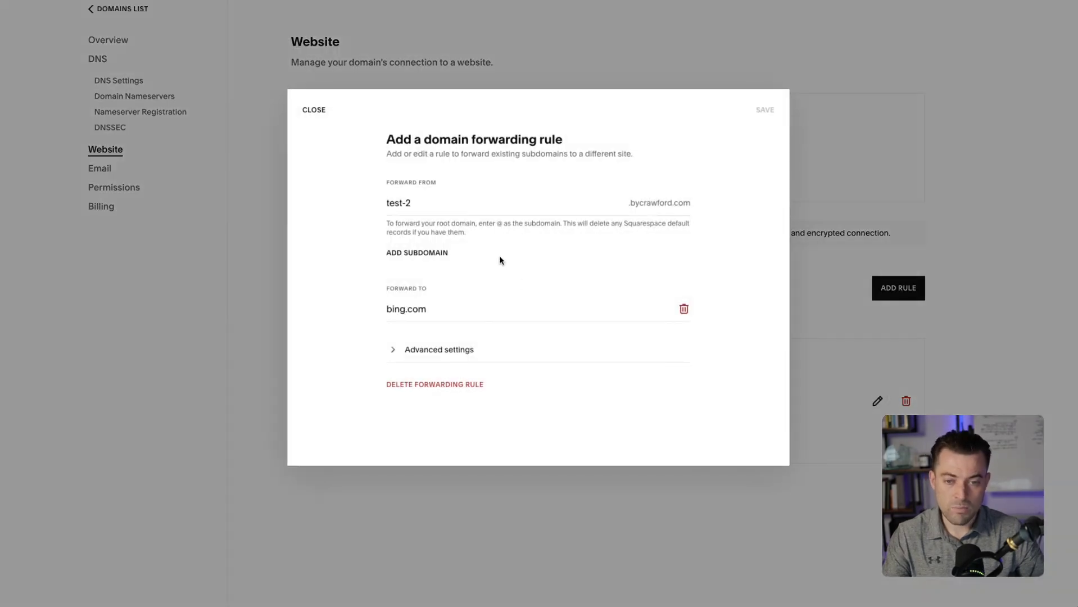
{"action": "left_click", "coordinate": [450, 385]}
{"action": "left_click", "coordinate": [589, 313]}
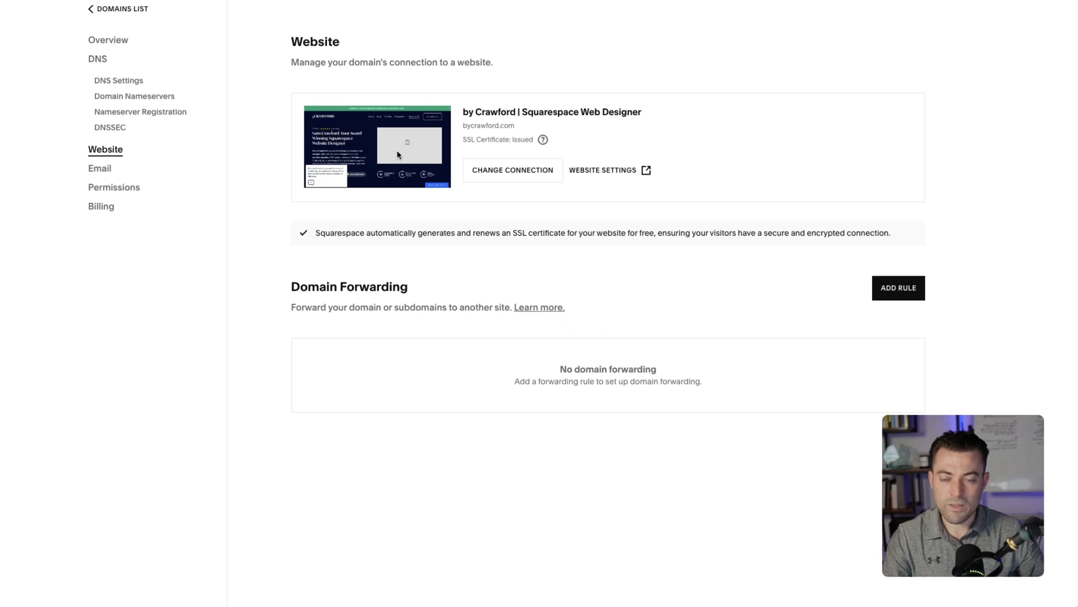